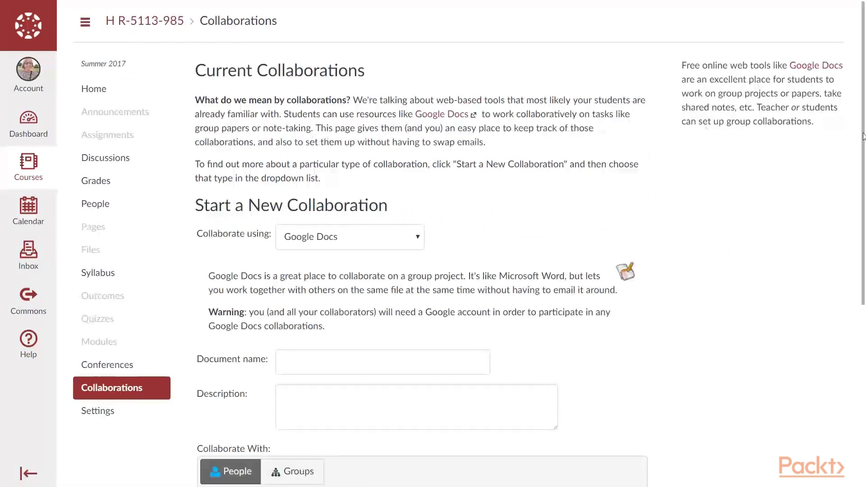
Step: Start a Google Docs collaboration named "Outcomes requirements" with the description "one stop shopping for our outcomes"
scroll(445, 51, "down", 2)
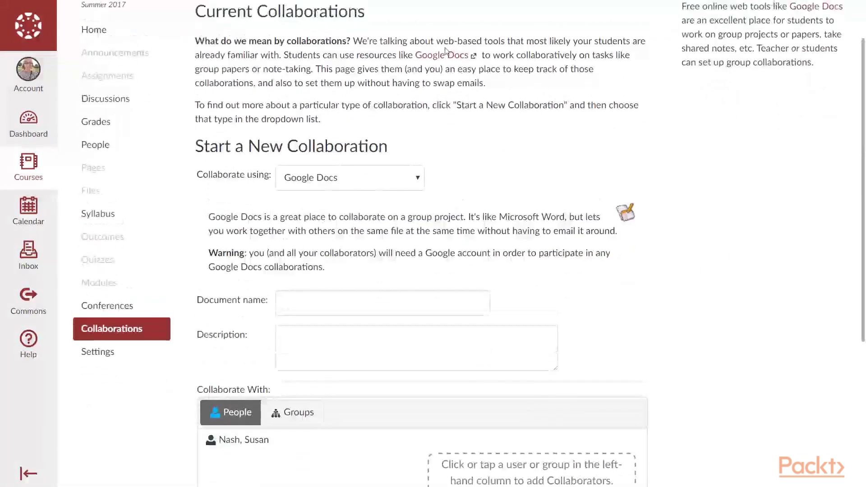
left_click(418, 182)
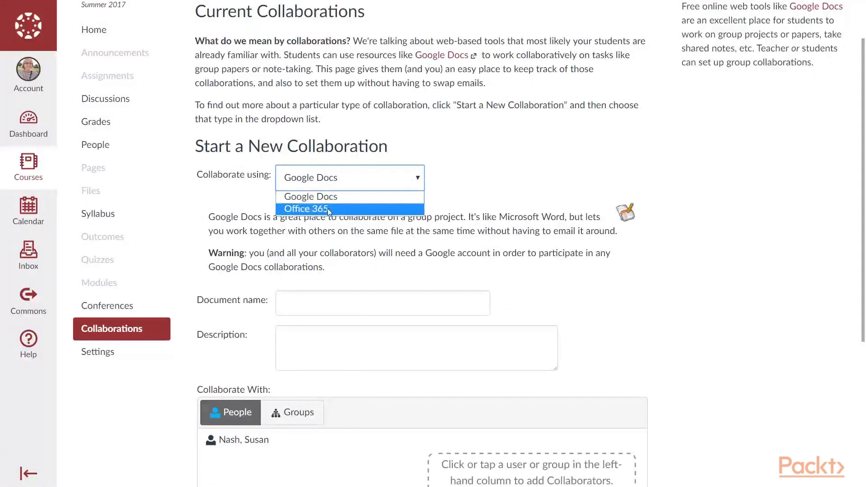
left_click(493, 167)
left_click(317, 312)
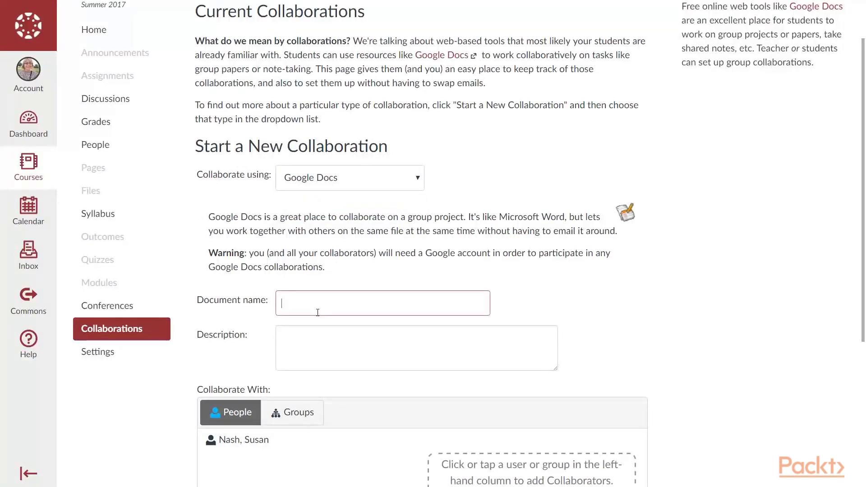
type("Outcomes requirements")
left_click(309, 346)
type("one sto")
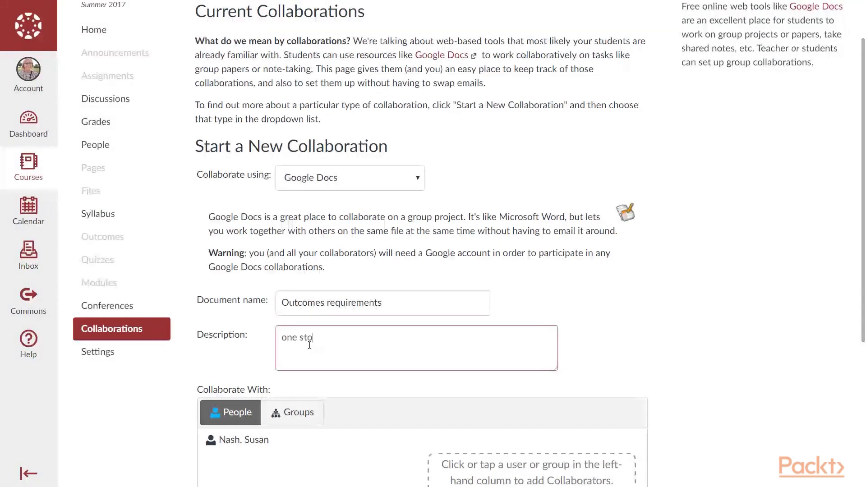
type("p shopping for our outcomes")
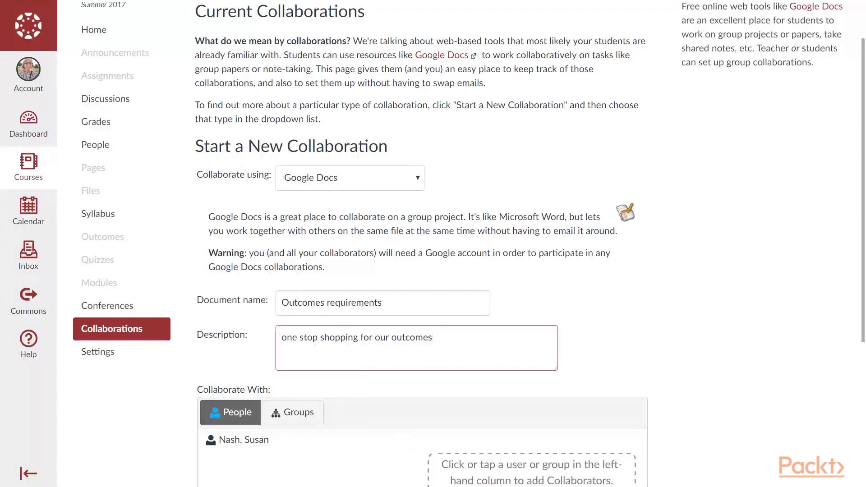
left_click(865, 208)
scroll(864, 202, "down", 3)
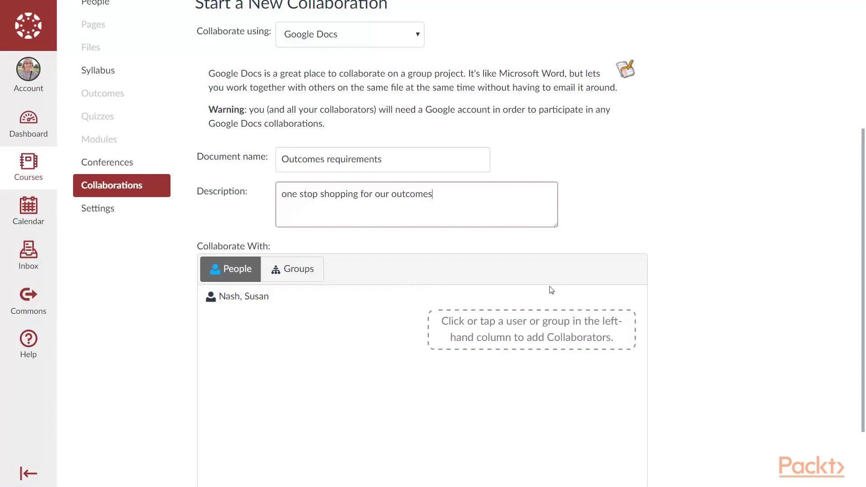
scroll(669, 371, "down", 2)
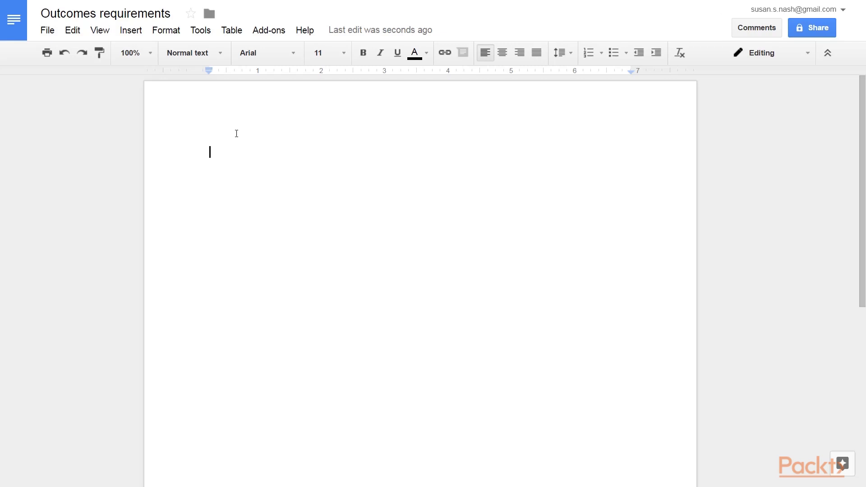
Step: Write "Here is where we list what we need." in the new document and view its available download formats
type("Here")
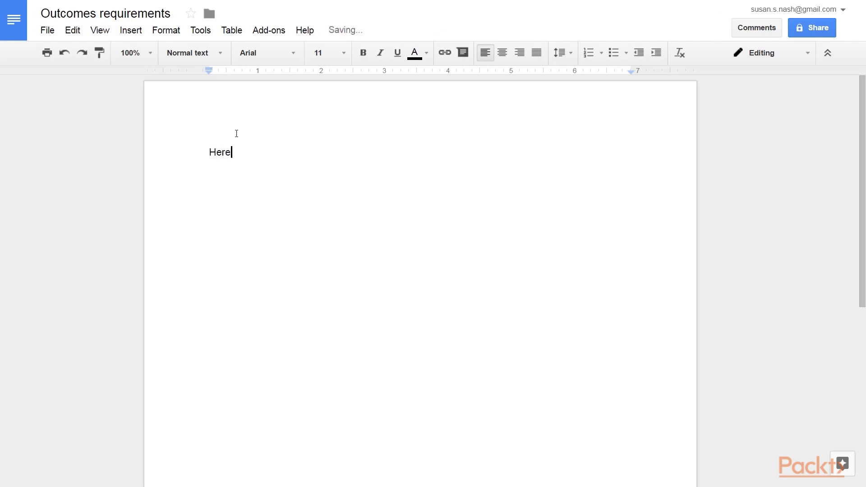
type(" is where we list what we need")
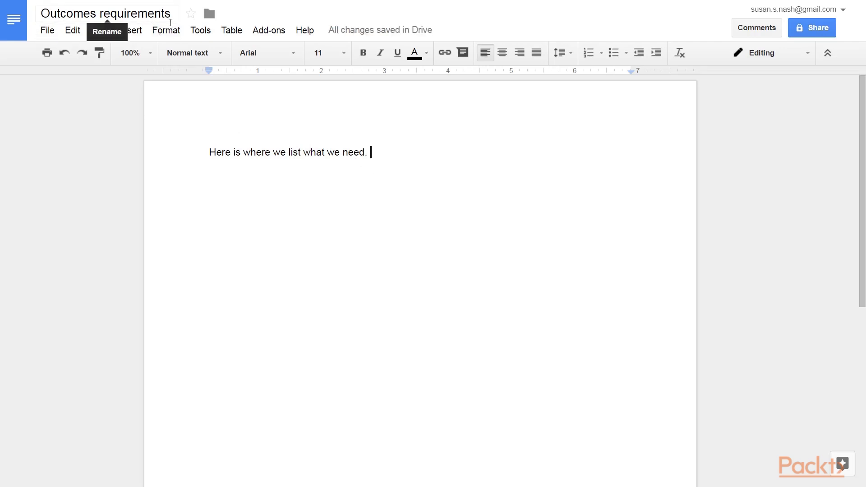
left_click(48, 31)
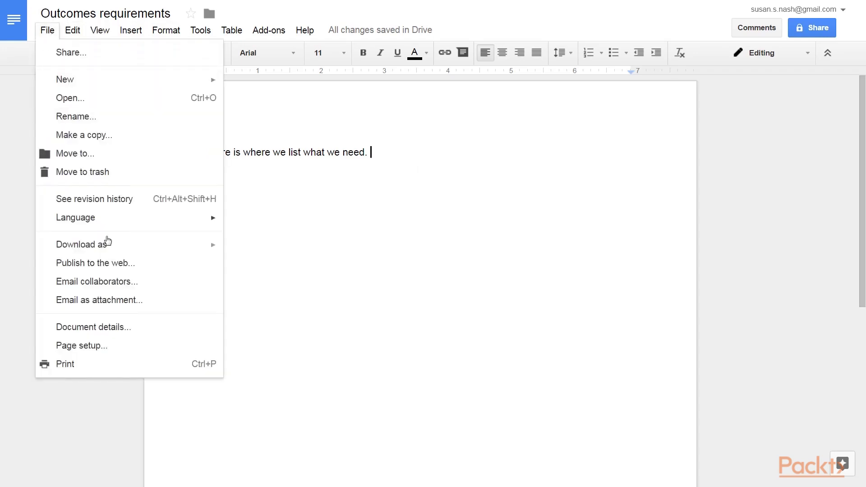
mouse_move(104, 244)
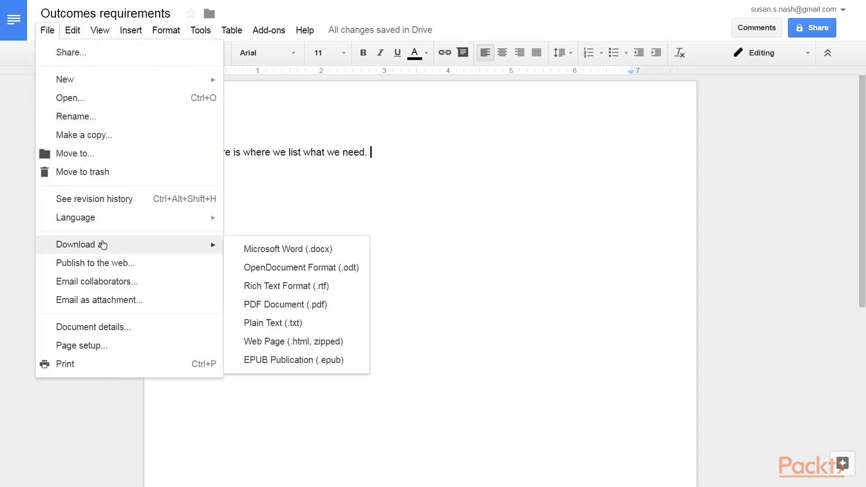
left_click(537, 215)
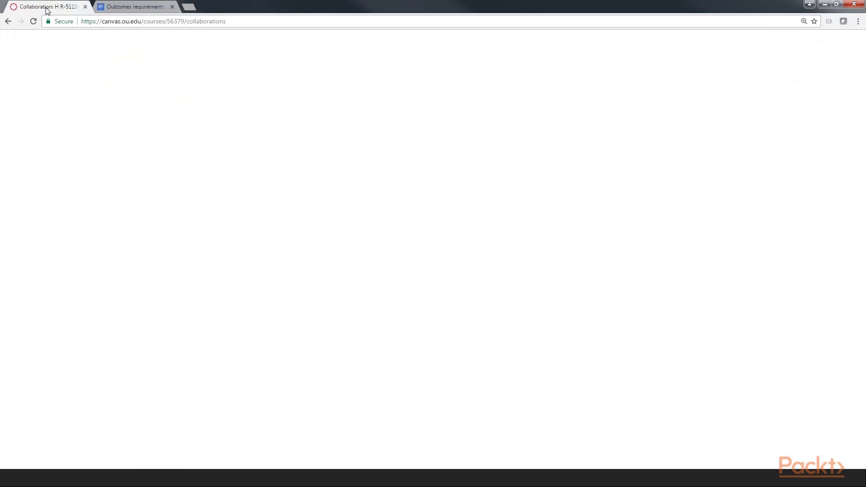
Step: Return to the Canvas course in full screen and create a folder named "outcomes folder" in its Files area
left_click(47, 7)
key("F11")
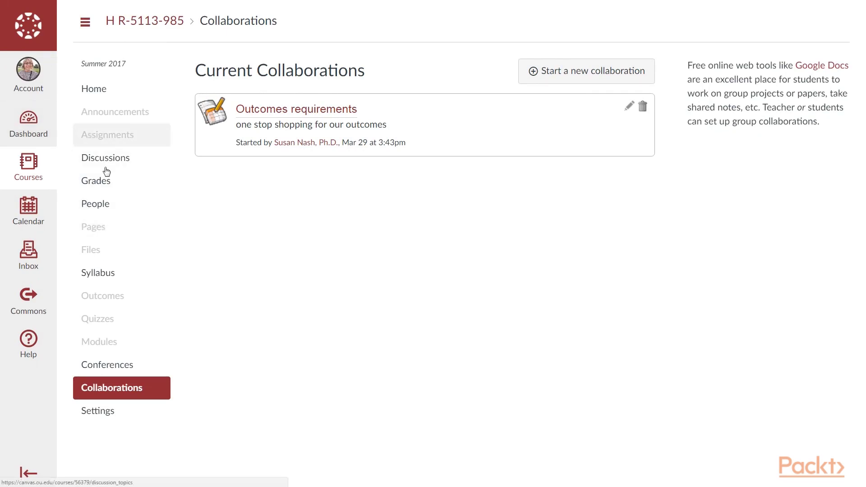
left_click(97, 252)
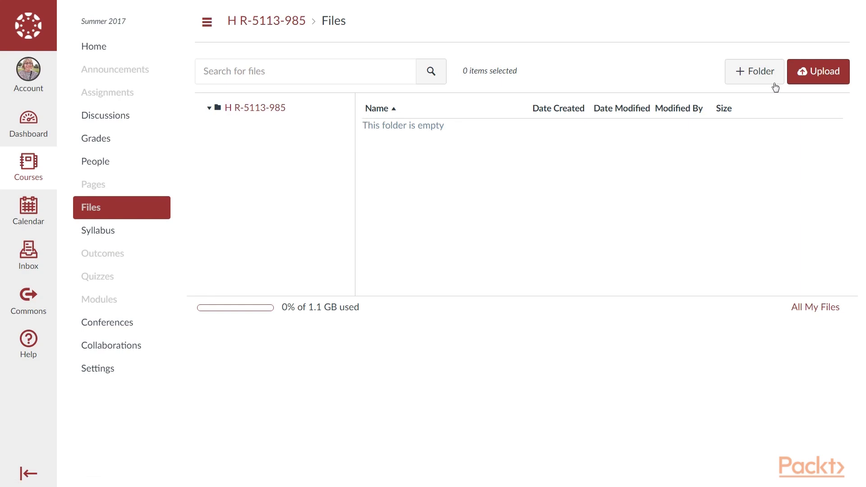
left_click(729, 86)
type("outcomes folder")
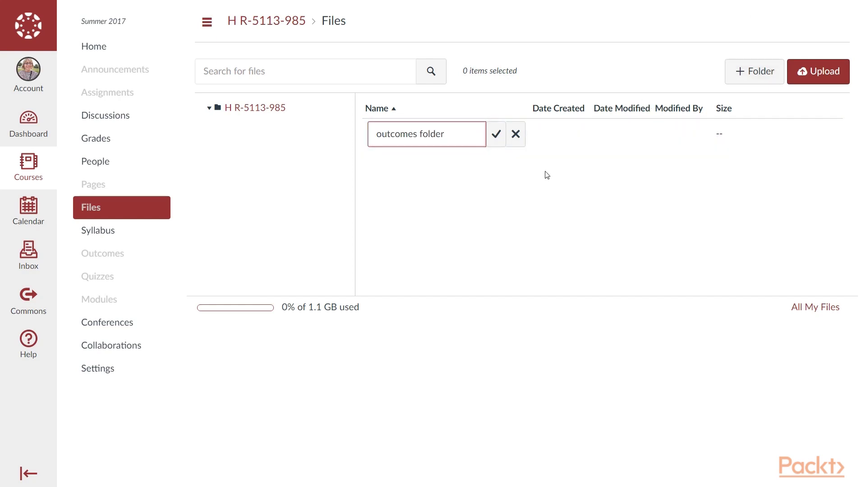
left_click(496, 134)
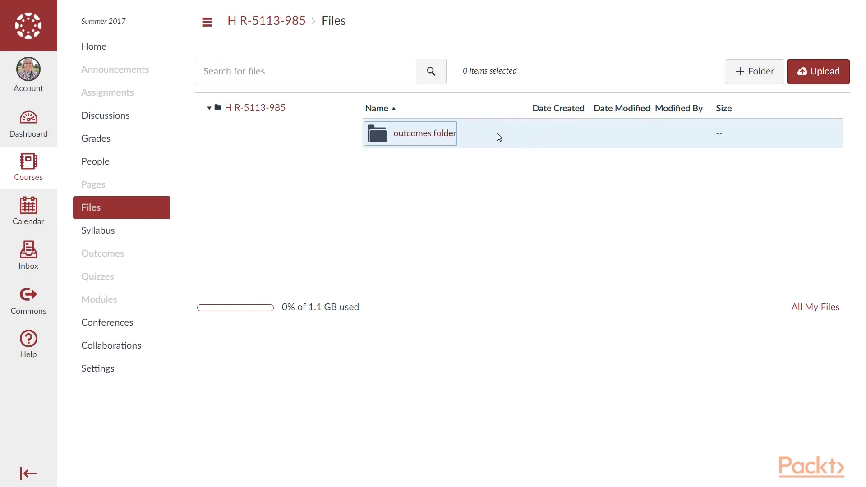
Step: Upload the image quick-start-cover-tiny into the outcomes folder
left_click(420, 134)
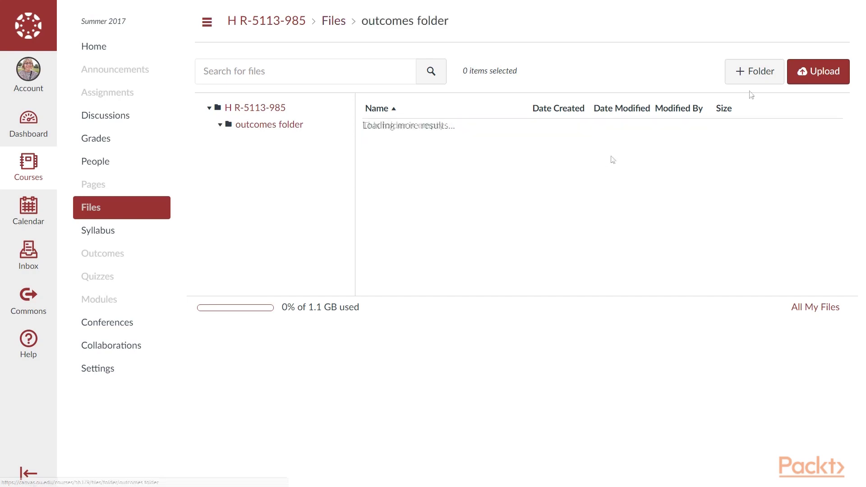
left_click(809, 74)
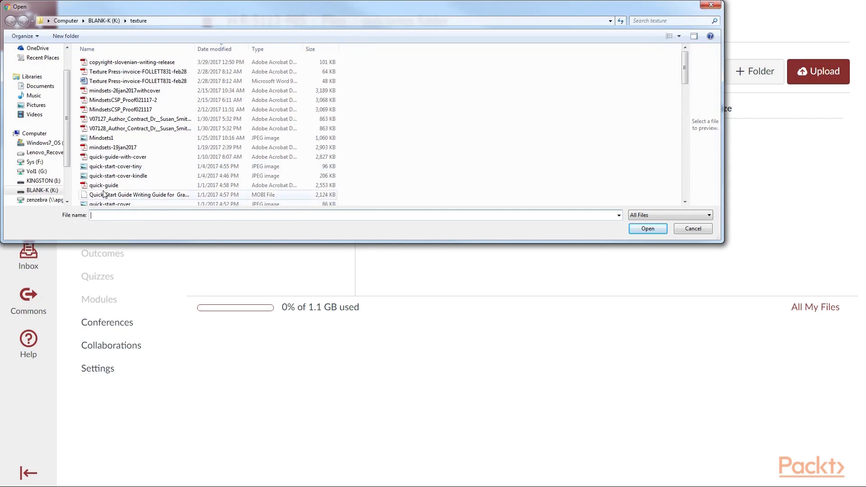
double_click(102, 166)
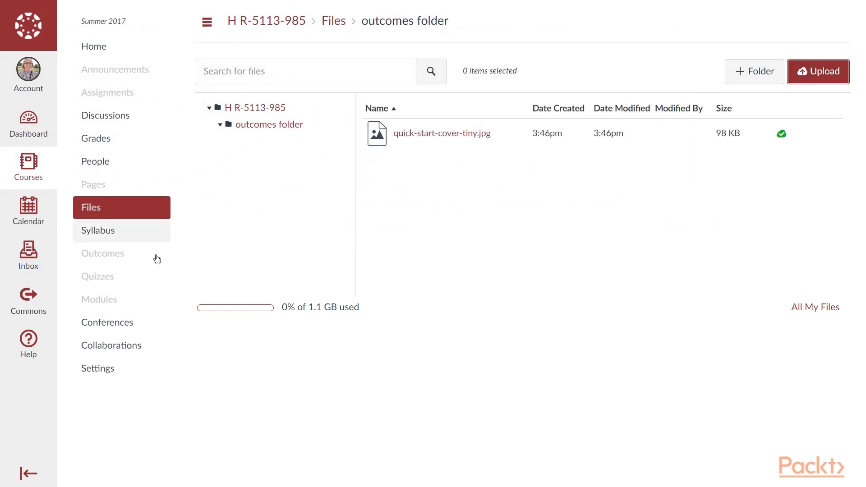
Step: Create a course outcome named "Identify Types of Horses" with friendly name "Horse-typing" and description "here is the learning outcome"
left_click(104, 254)
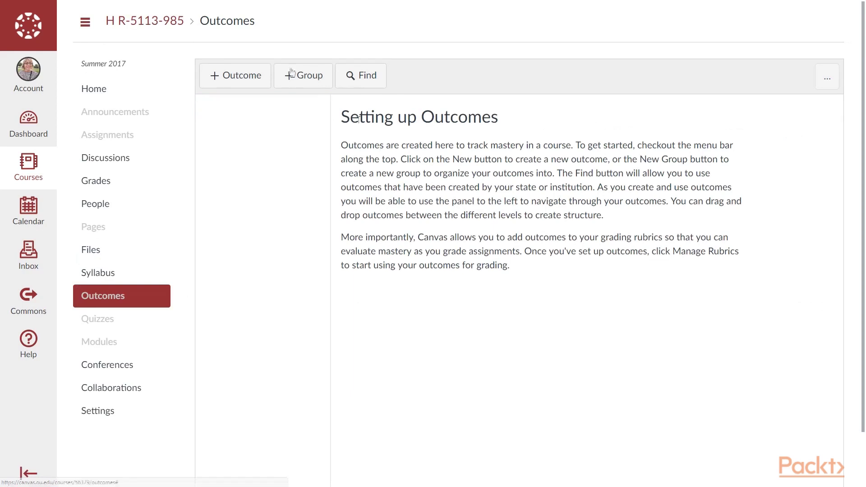
left_click(249, 80)
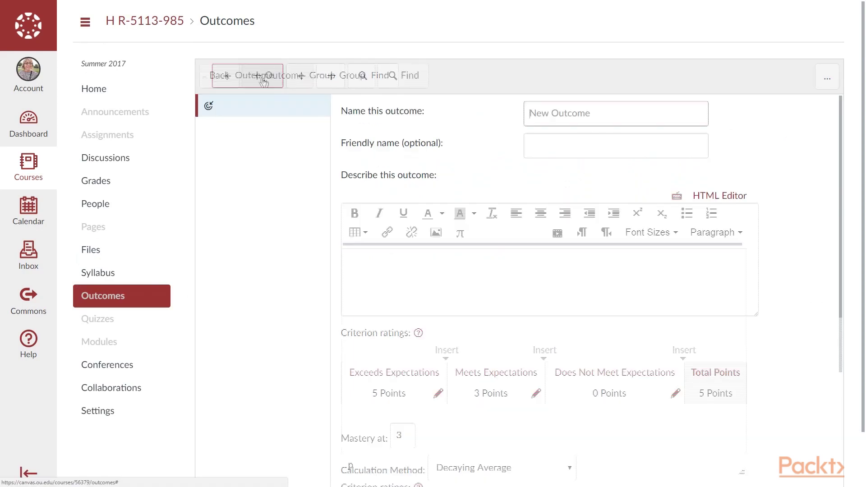
left_click(567, 115)
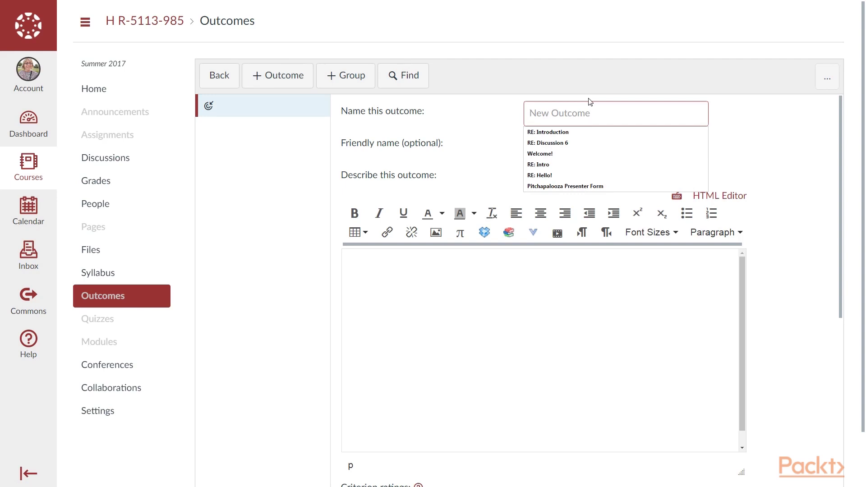
type("Identif")
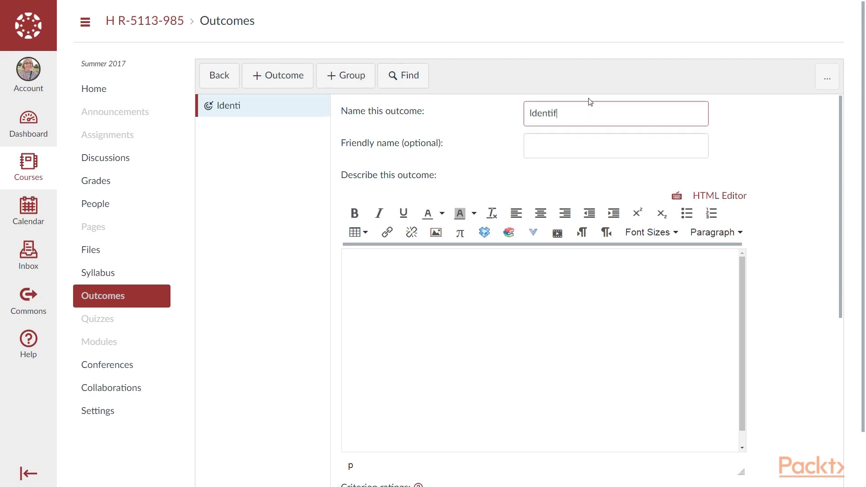
type("y Types of Horses")
left_click(581, 149)
type("Horse-typ")
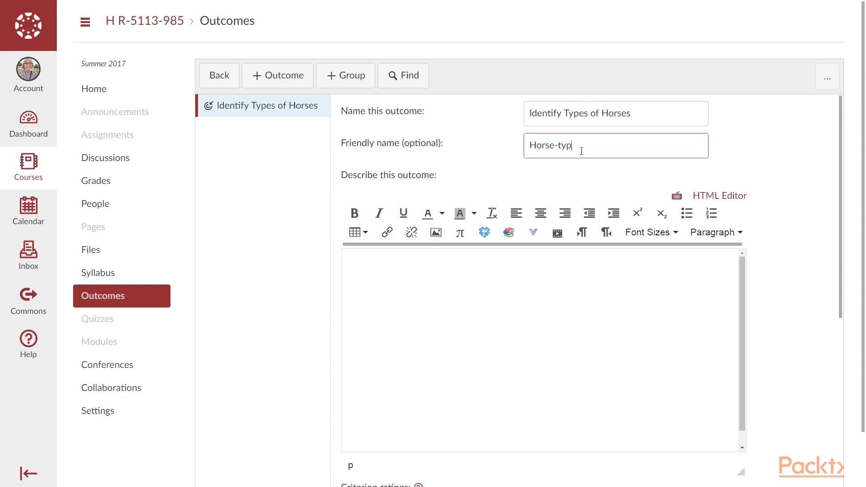
type("here is the lea")
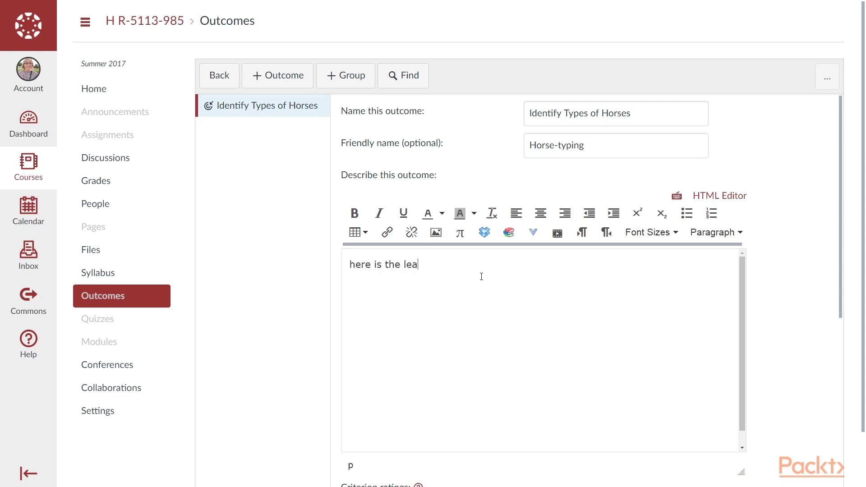
type("rning outcome")
Step: Insert an unnamed criterion rating between Exceeds Expectations and Meets Expectations, and save the outcome
left_click_drag(864, 223, 861, 312)
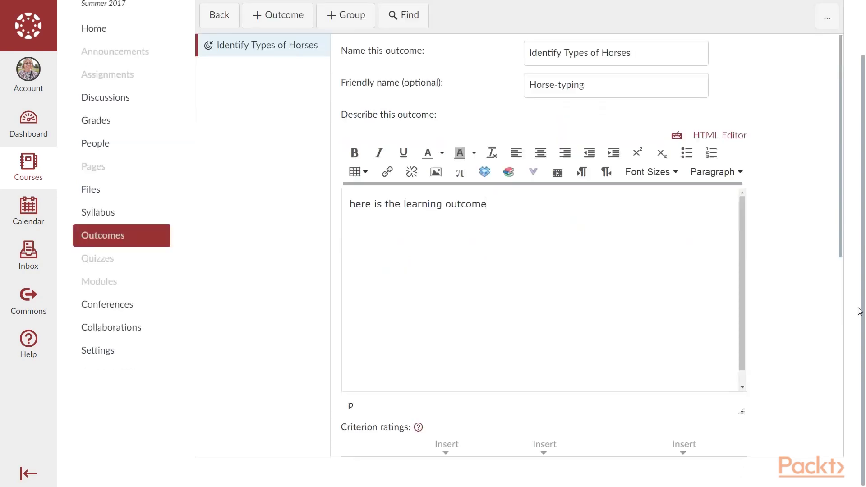
left_click(446, 447)
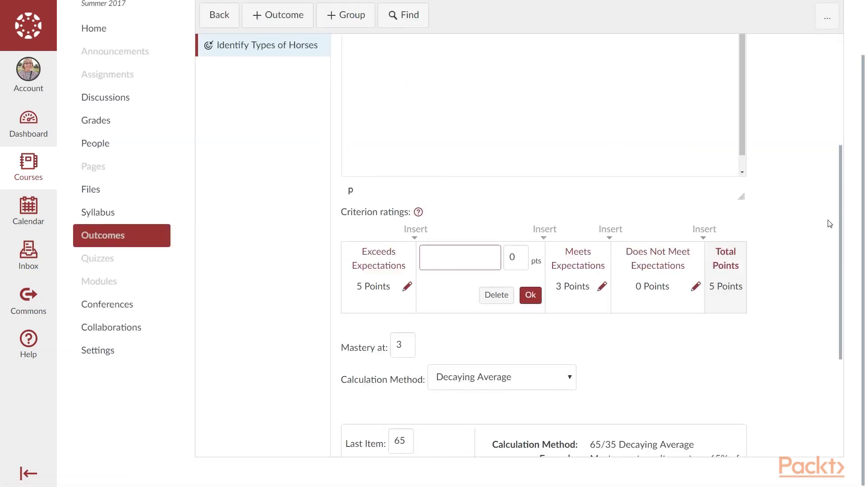
scroll(840, 220, "up", 5)
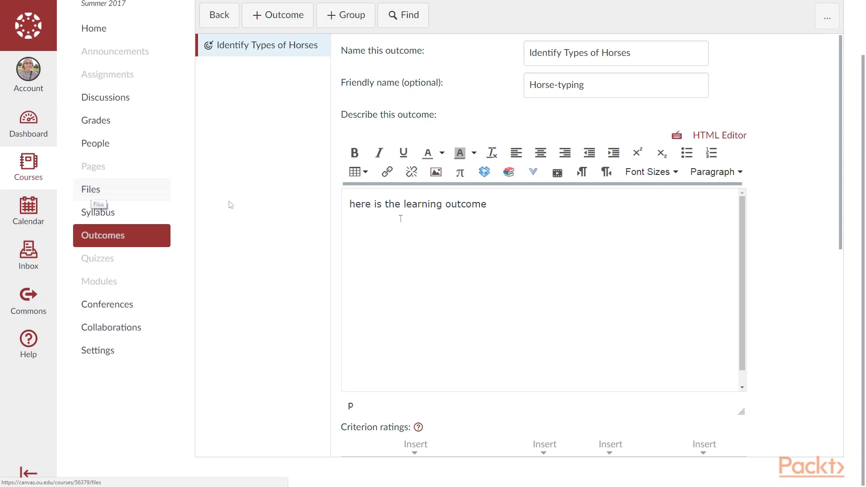
scroll(840, 264, "down", 1)
scroll(840, 264, "down", 9)
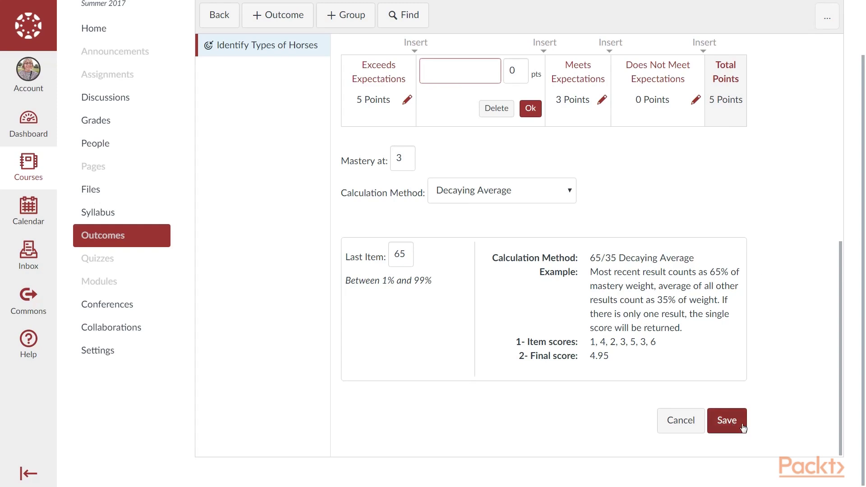
left_click(726, 423)
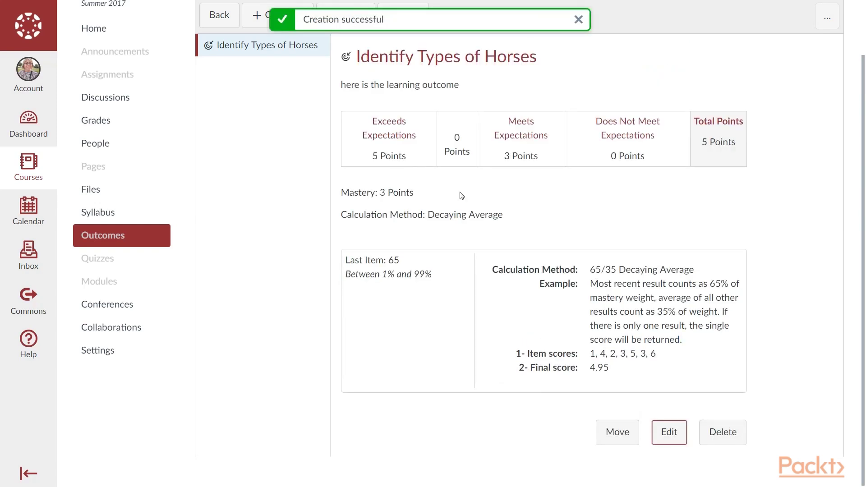
Step: Reload the course's Outcomes page and view the details of the "Identify Types of Horses" outcome
left_click_drag(863, 176, 857, 120)
left_click(104, 302)
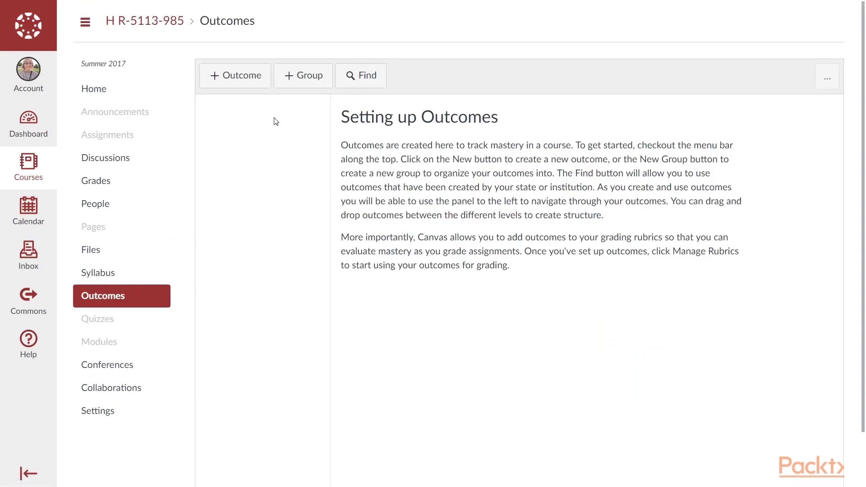
left_click(229, 108)
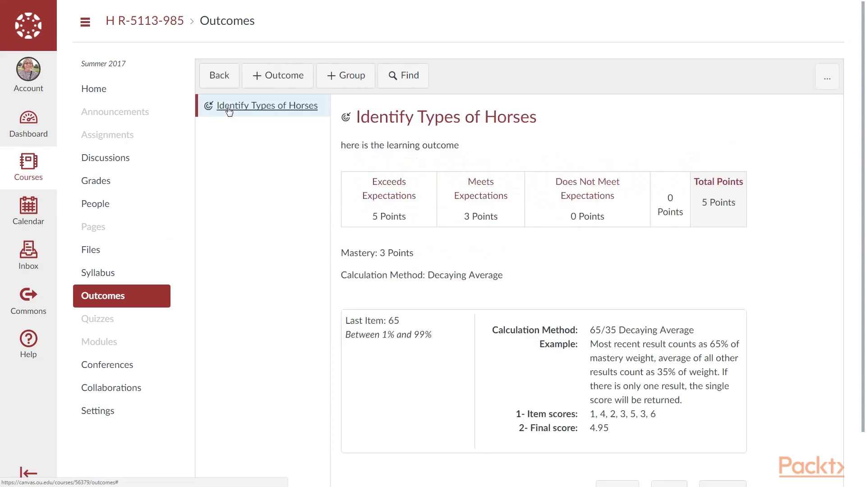